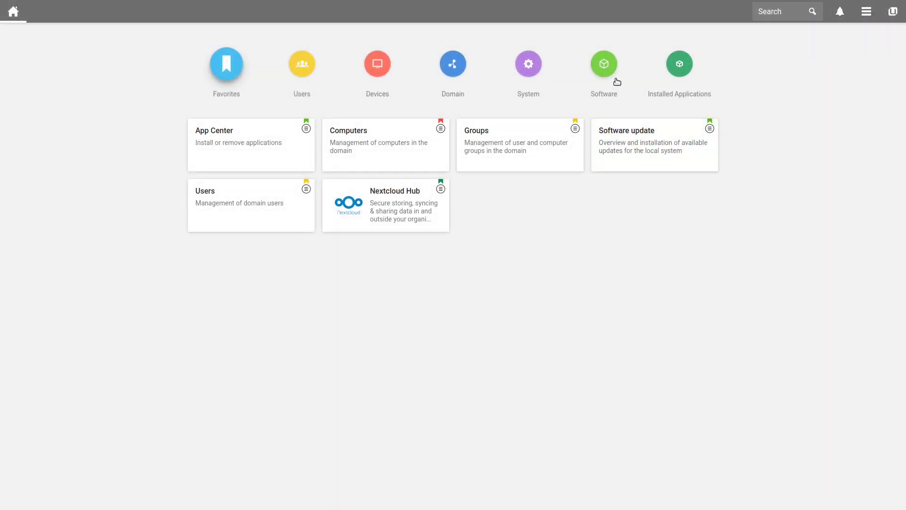
Open the App Center from the Software category in Univention Management Console
left_click(614, 75)
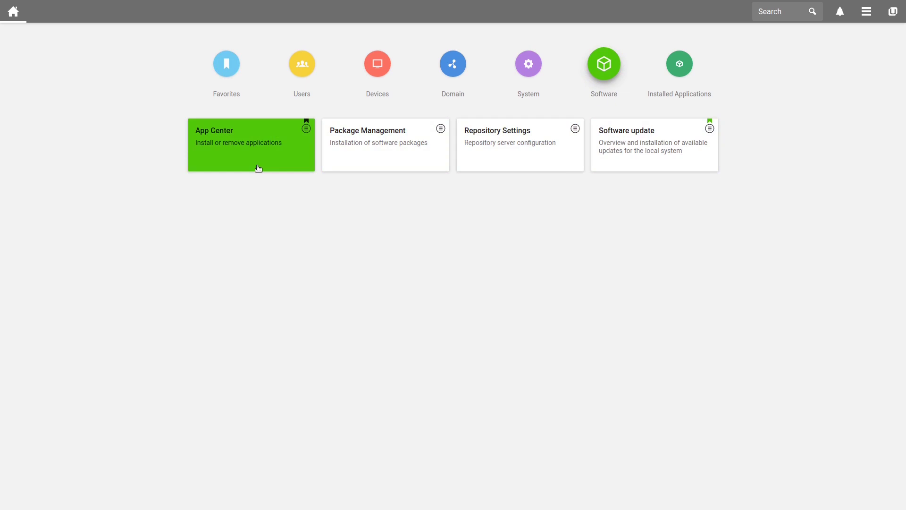
left_click(274, 161)
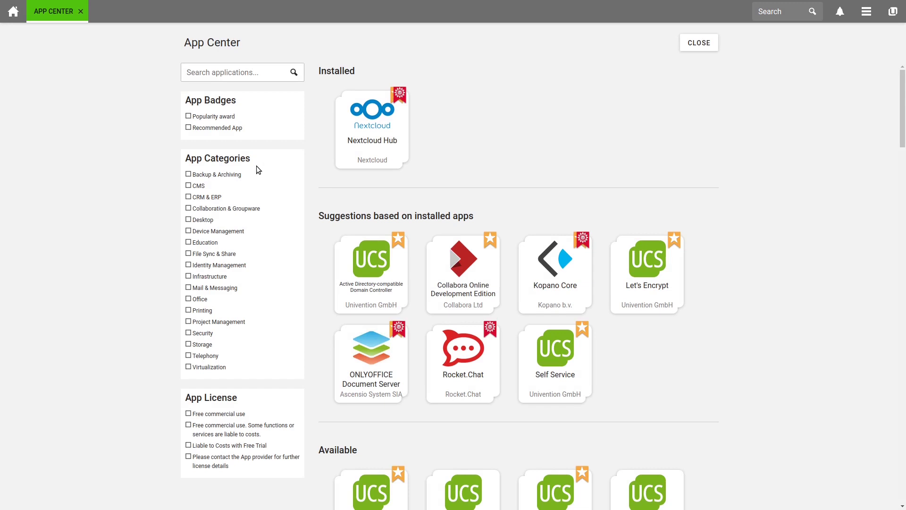
Search 'active' and install the Active Directory-compatible Domain Controller app
left_click(257, 73)
type("active")
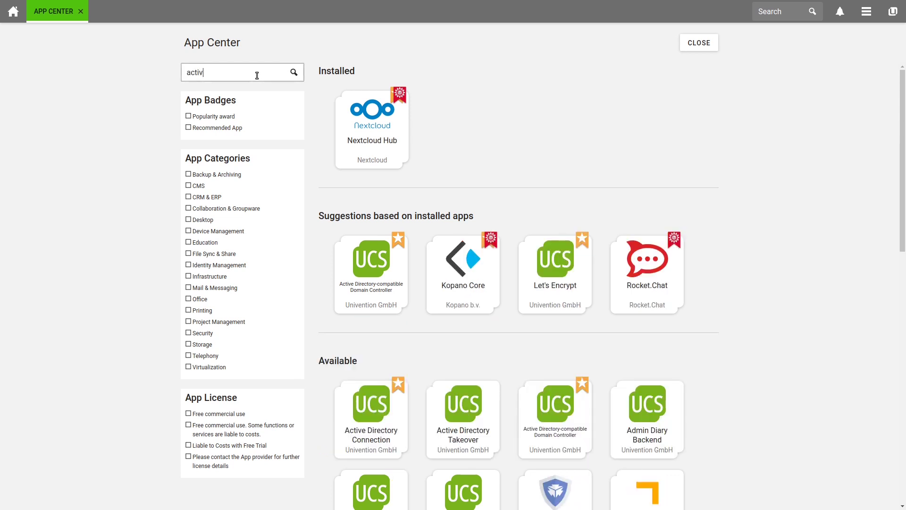
left_click(371, 271)
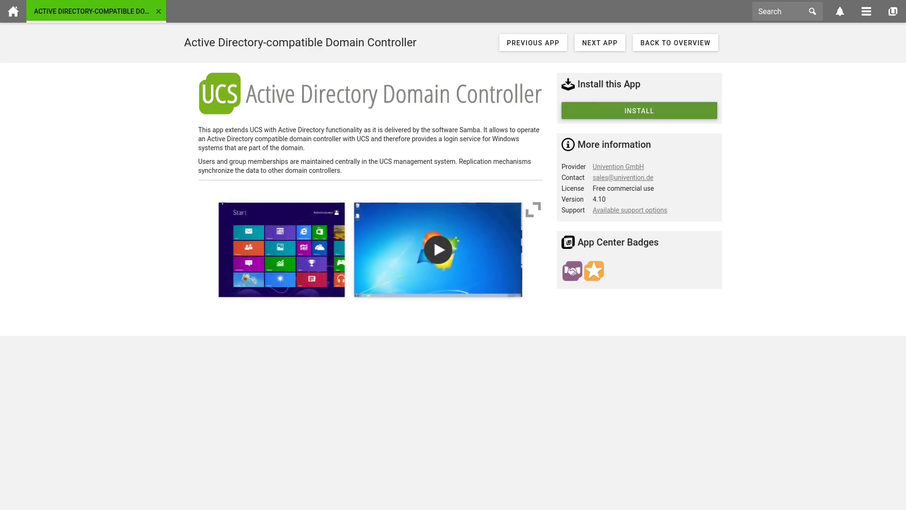
left_click(639, 111)
left_click(593, 173)
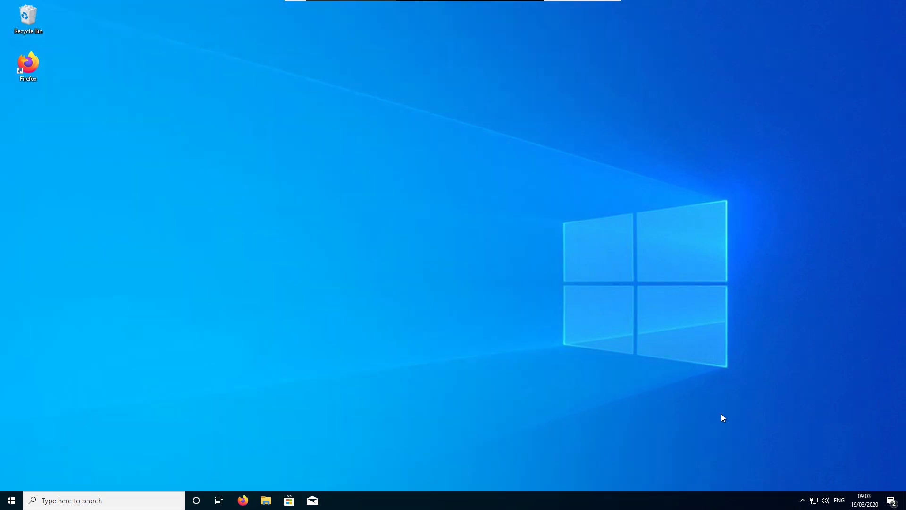
Open the Ethernet0 adapter's Properties dialog via Network & Internet settings' adapter options
left_click(814, 500)
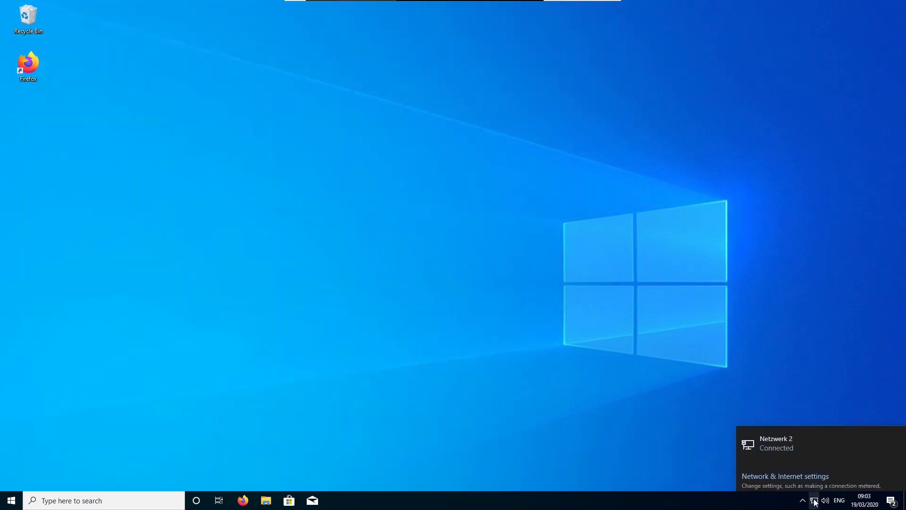
left_click(799, 473)
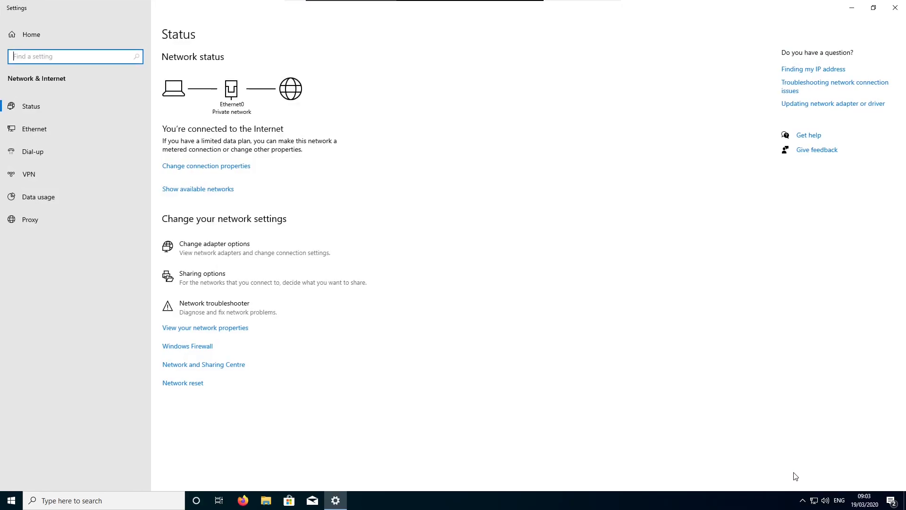
left_click(169, 248)
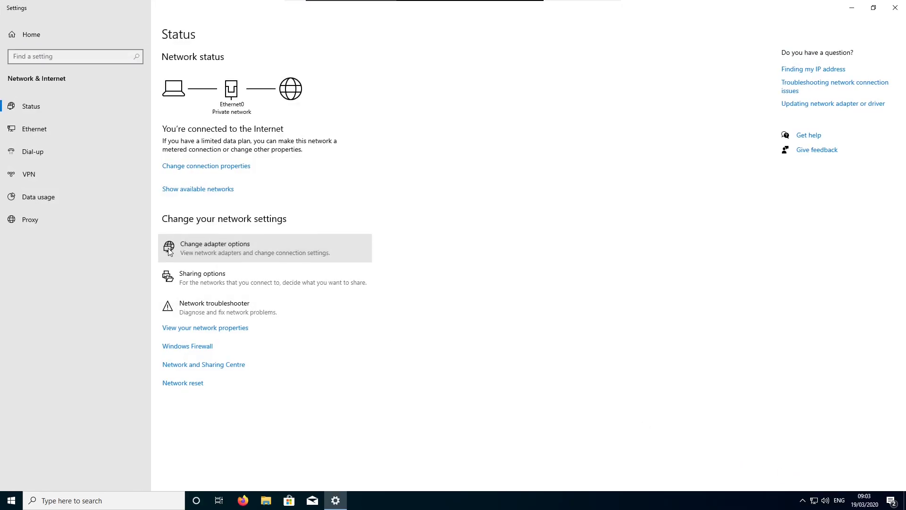
right_click(265, 169)
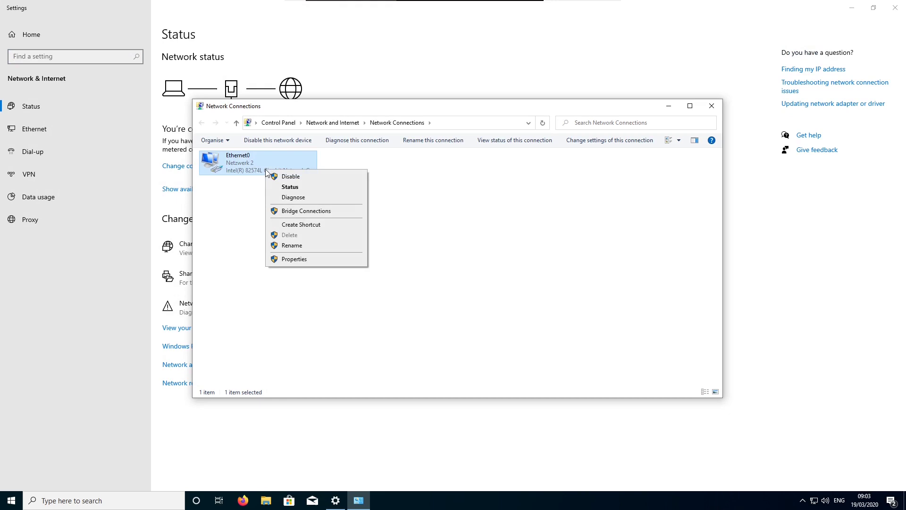
left_click(284, 260)
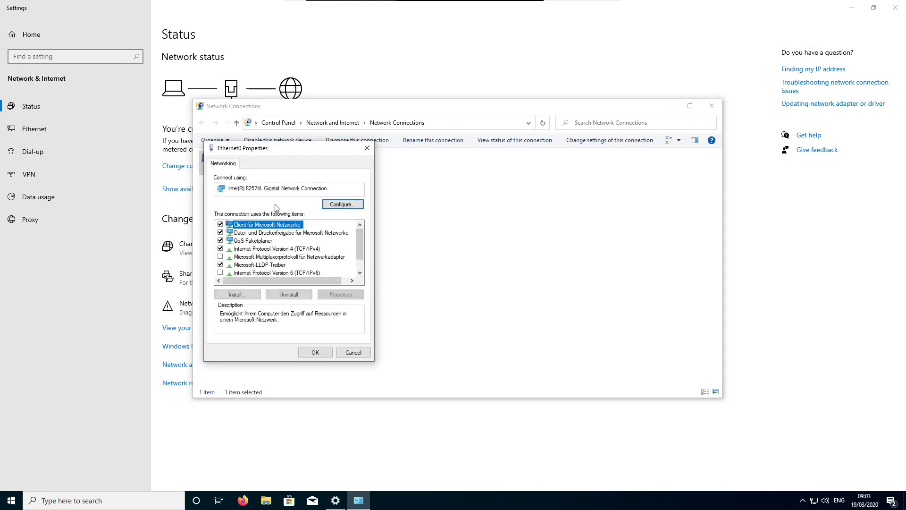
left_click_drag(270, 152, 349, 156)
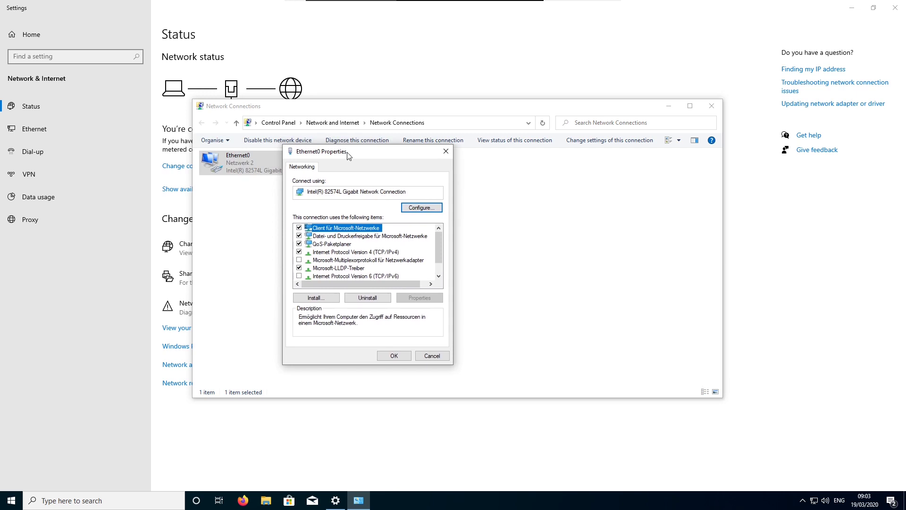
Set Ethernet0's IPv4 preferred DNS server manually to 192.168.178.66
left_click(333, 253)
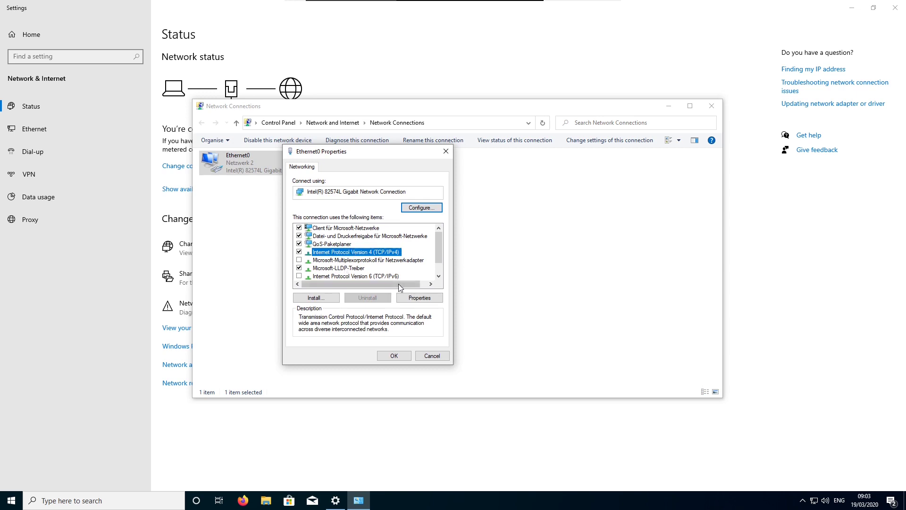
left_click(404, 299)
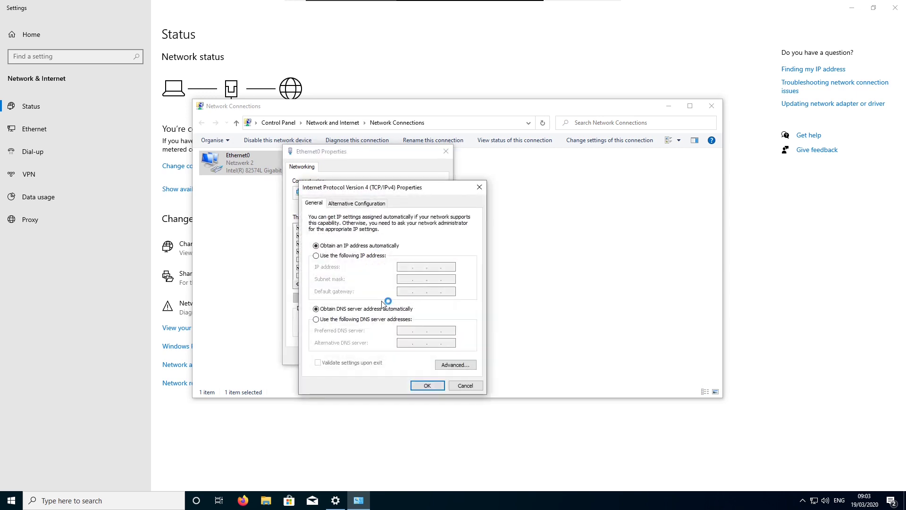
left_click(351, 320)
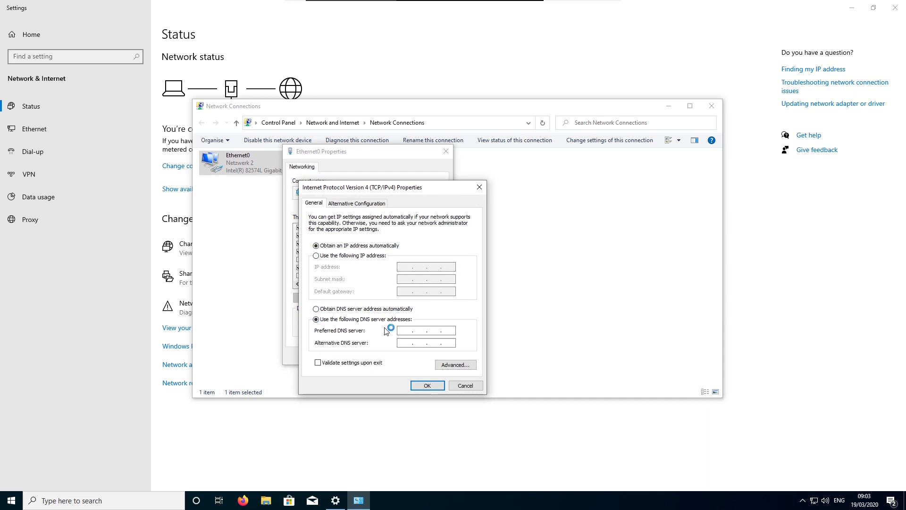
left_click(417, 329)
type("192168178")
type("192 . 168 . 178 . 66")
left_click(427, 385)
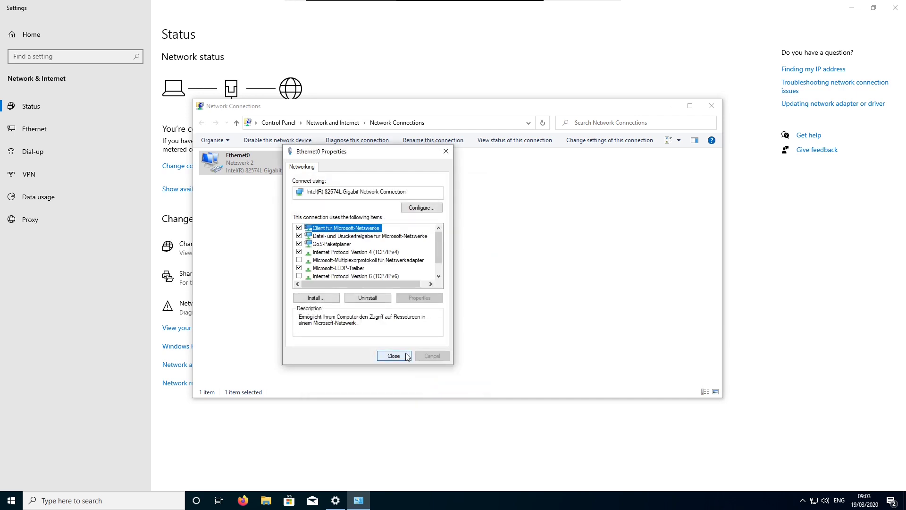
Close Ethernet0 Properties, then disable and re-enable the Ethernet0 adapter
left_click(407, 357)
right_click(283, 168)
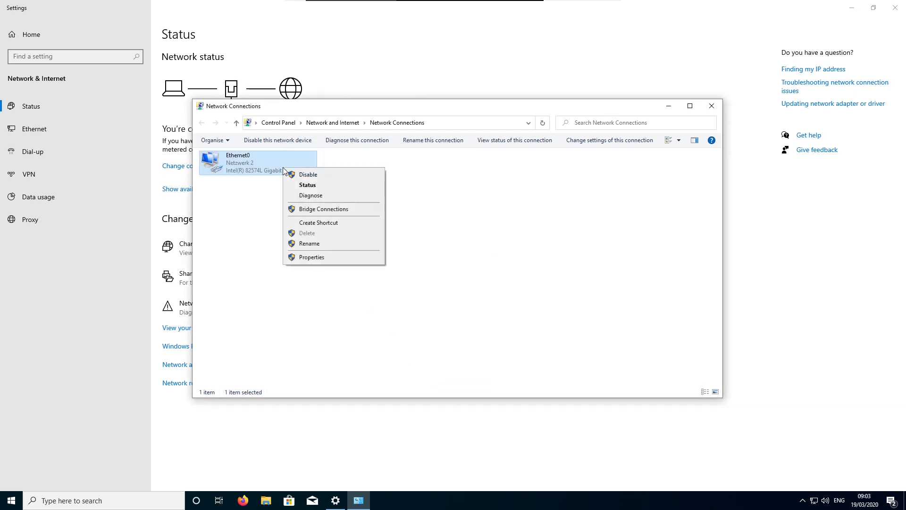
left_click(293, 176)
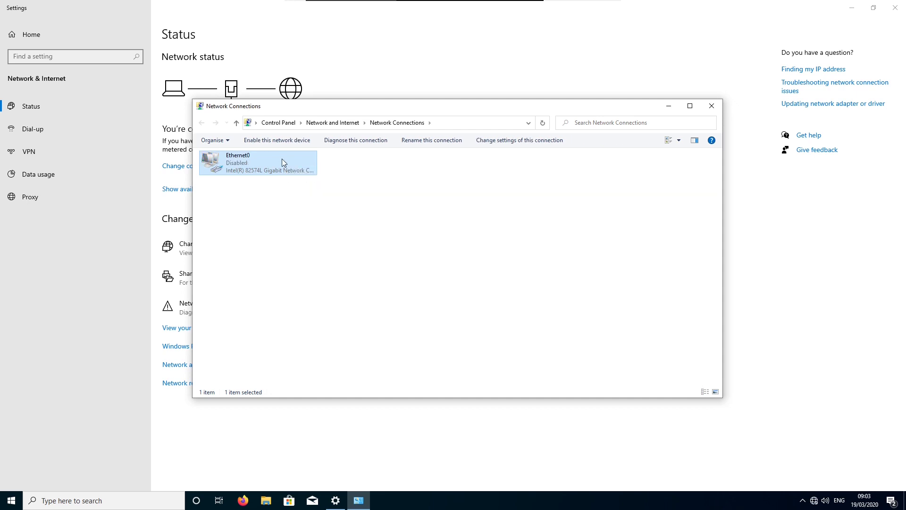
right_click(281, 159)
left_click(289, 167)
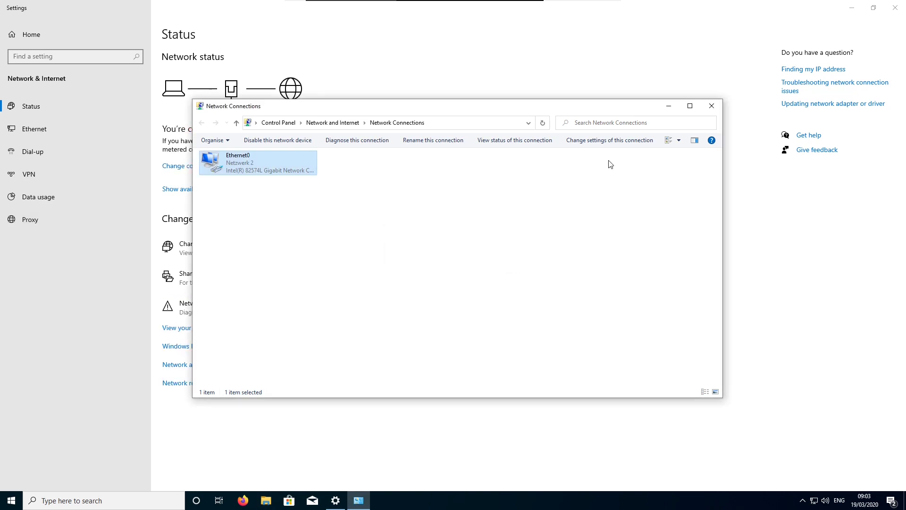
Close the Network Connections window to return to the Univention Portal in Firefox
left_click(712, 107)
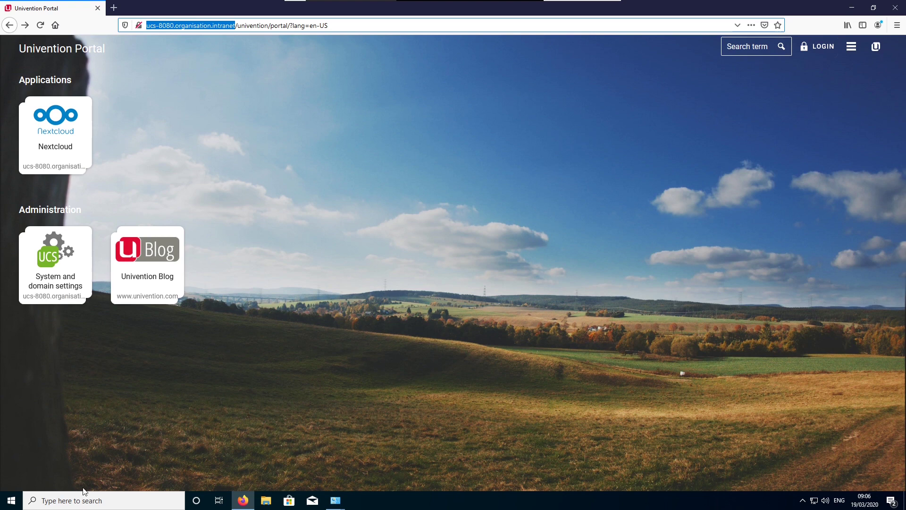
Find the System page via a 'pc inform' search and open its computer name/domain settings
left_click(96, 499)
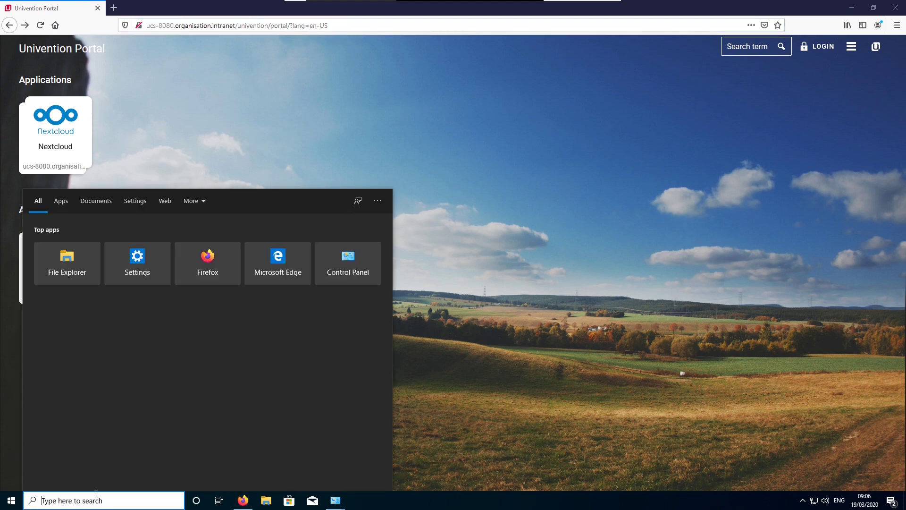
type("pc inform")
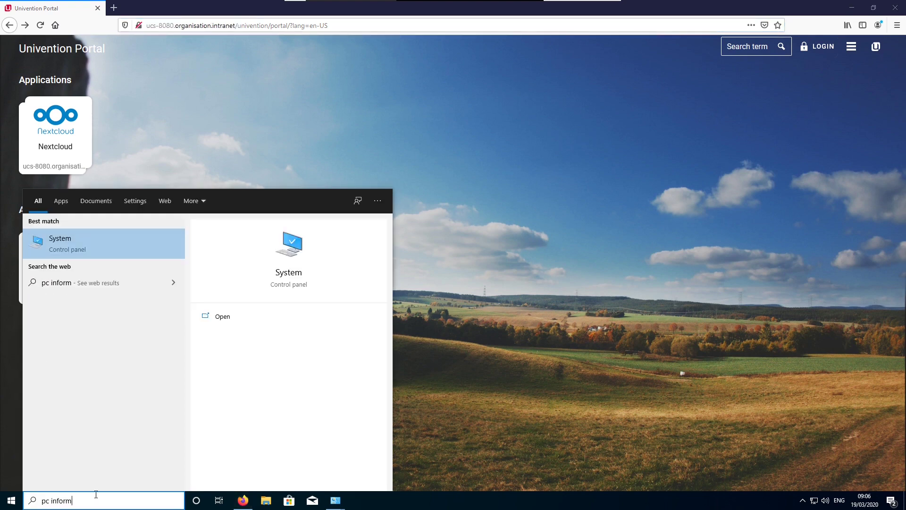
left_click(117, 232)
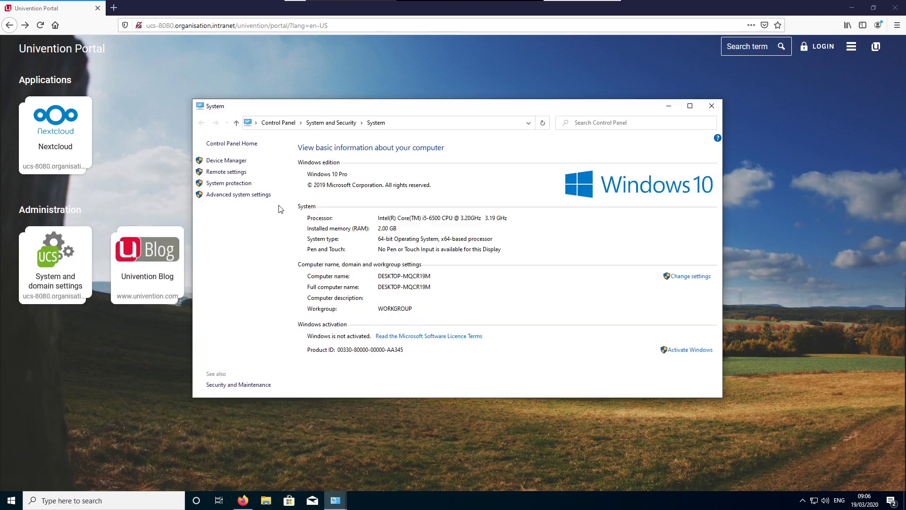
left_click(699, 281)
Choose Domain membership, paste organisation.intranet copied from the portal address, and enter user Administrator
left_click(258, 237)
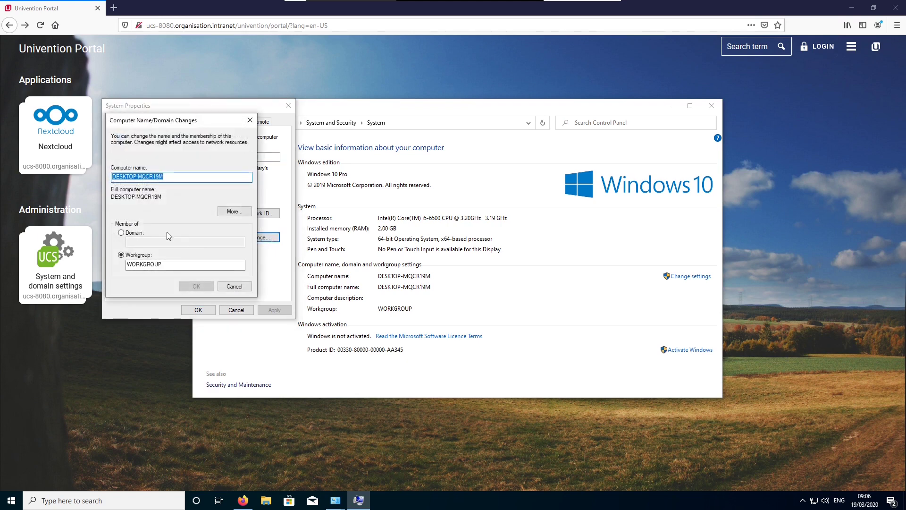
left_click(121, 235)
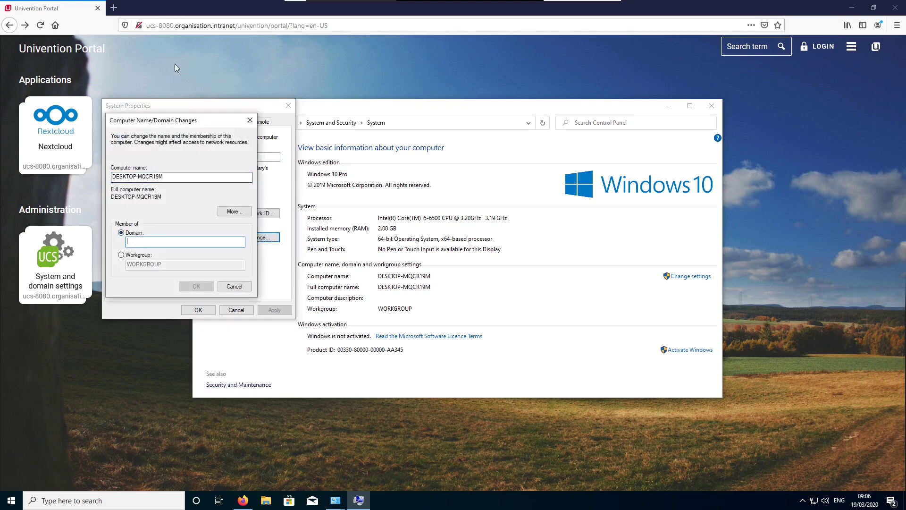
mouse_move(177, 25)
left_mouse_down()
mouse_move(235, 26)
mouse_move(177, 30)
left_mouse_up()
key("Return")
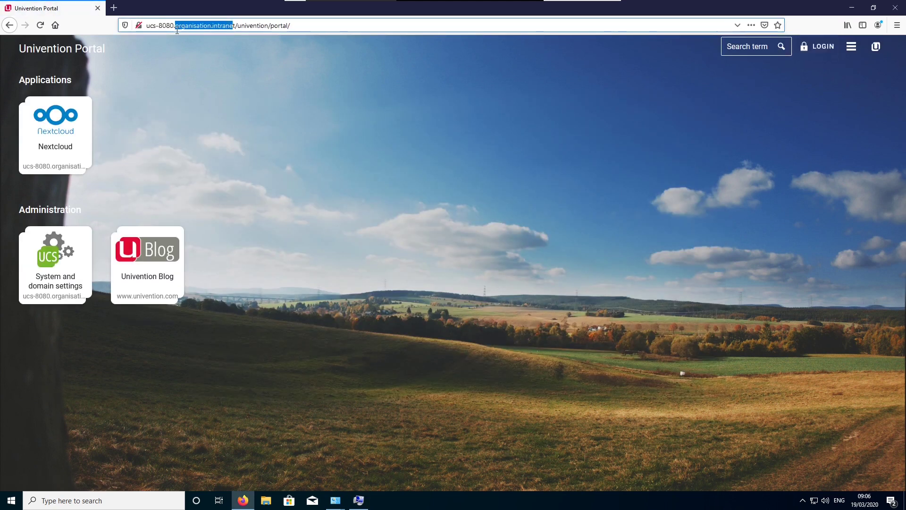
key("ctrl+c")
key("alt+Tab")
key("ctrl+v")
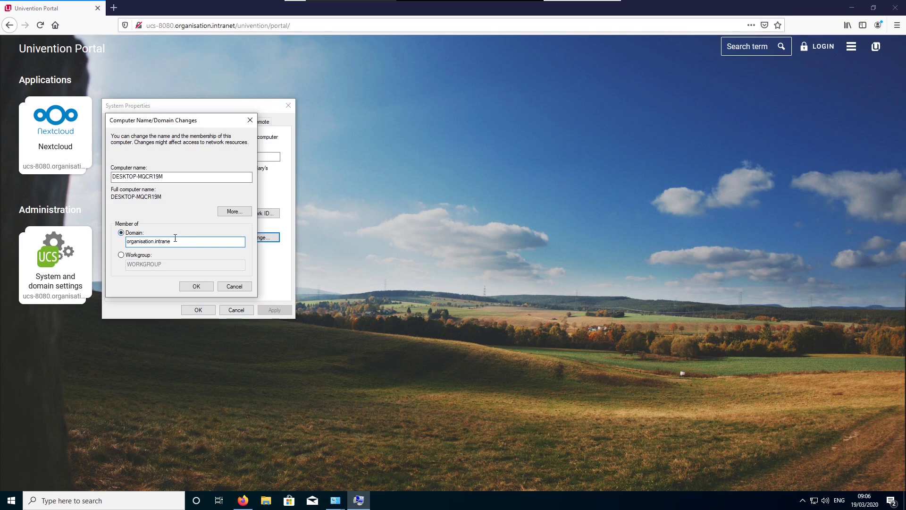
type("t")
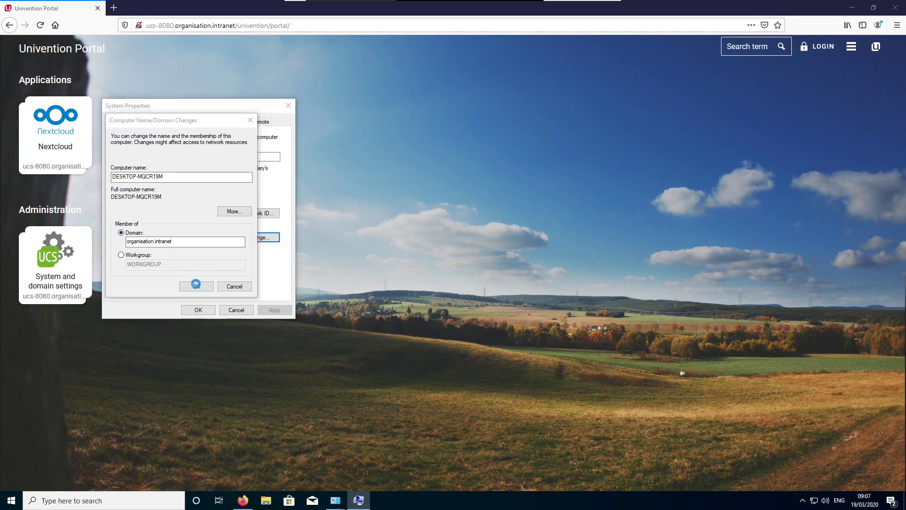
type("A")
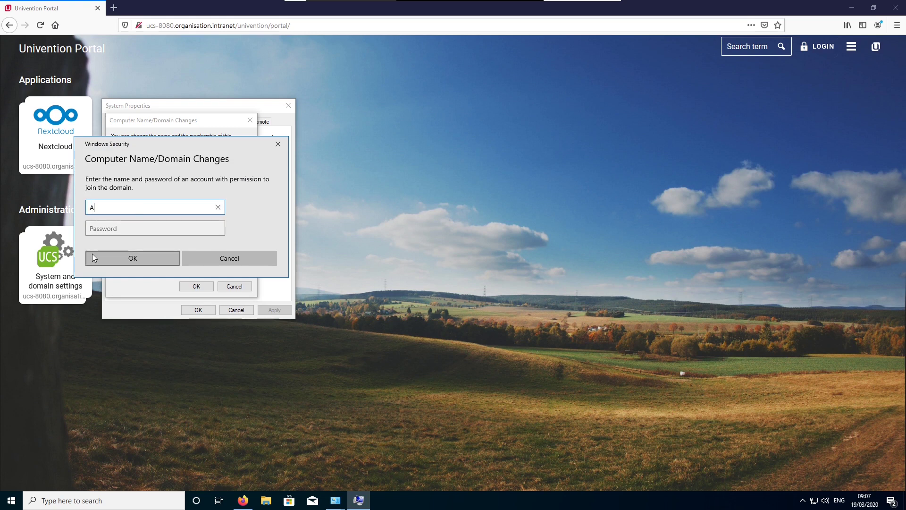
type("dministrator")
Enter the administrator password, submit the join, and acknowledge the organisation.intranet welcome message
key("Tab")
type("*****")
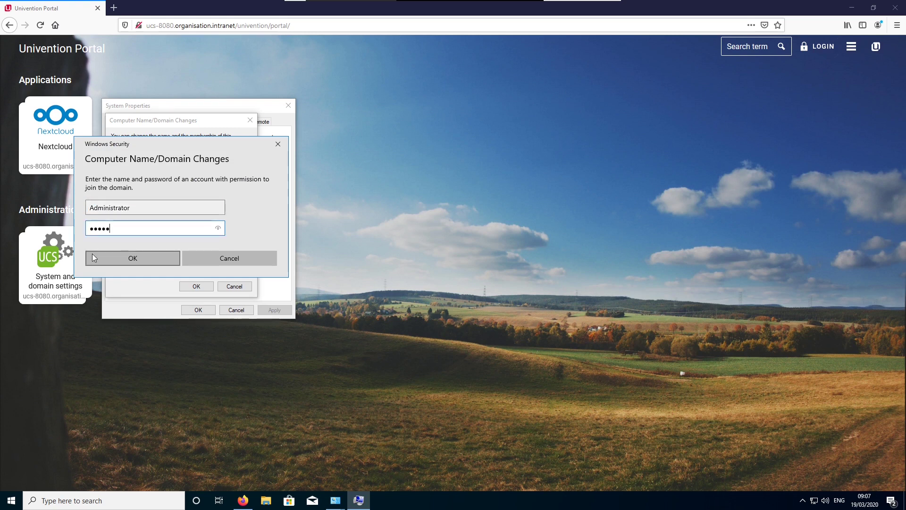
left_click(92, 253)
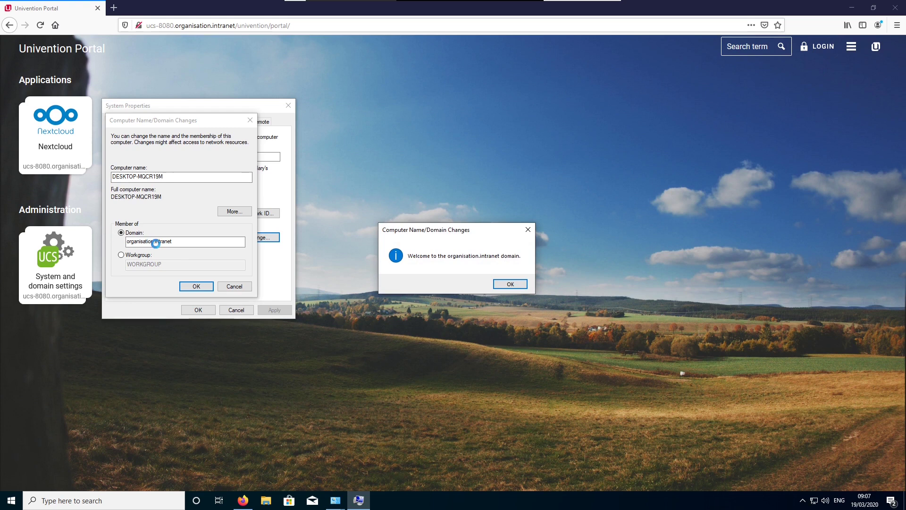
left_click(510, 284)
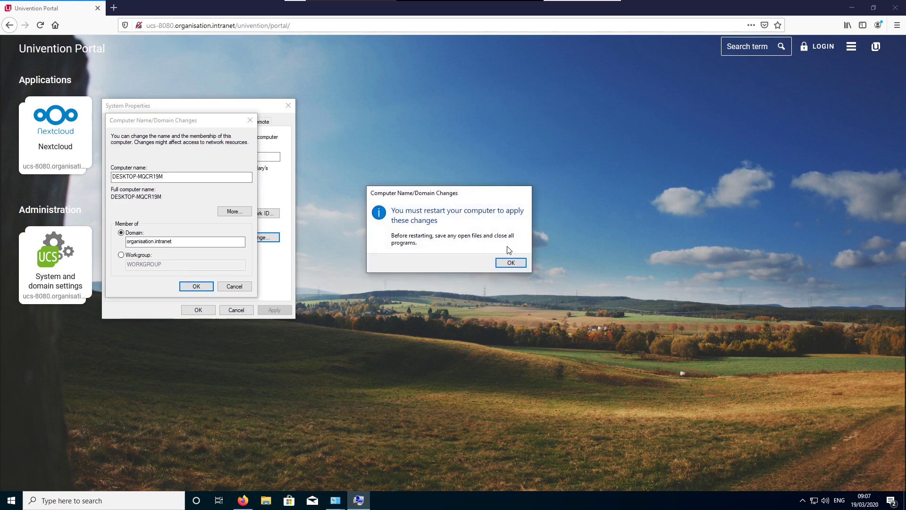
Acknowledge the restart notice so the domain change applies after reboot
left_click(511, 263)
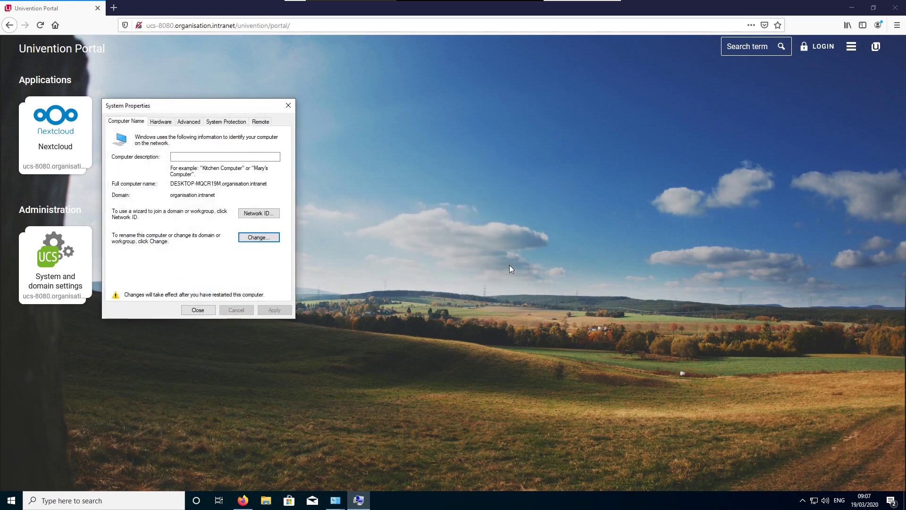